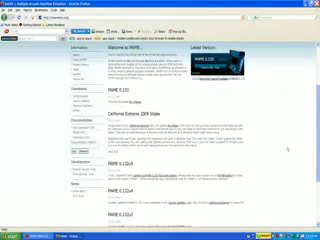
pyautogui.scroll(3, 305, 148)
pyautogui.scroll(3, 305, 96)
pyautogui.scroll(-2, 305, 96)
pyautogui.scroll(2, 305, 96)
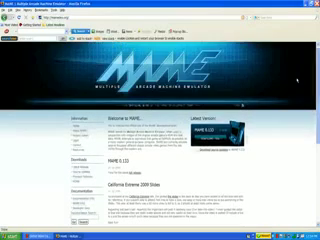
pyautogui.scroll(-5, 305, 118)
pyautogui.scroll(-2, 305, 116)
pyautogui.scroll(2, 305, 130)
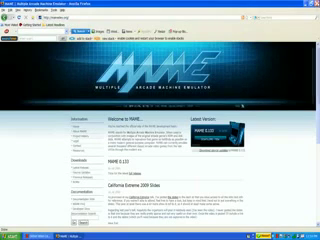
# - Minimise Firefox to reveal the Windows desktop
pyautogui.press('super+d')
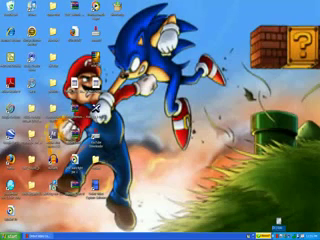
# - Open the desktop MAME Plus folder and select the mameppk program file
pyautogui.doubleClick(53, 15)
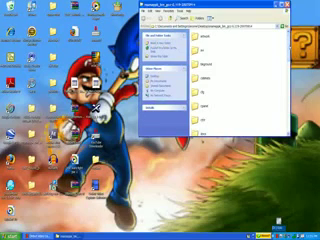
pyautogui.scroll(-3, 230, 90)
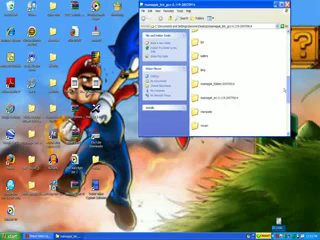
pyautogui.scroll(2, 230, 90)
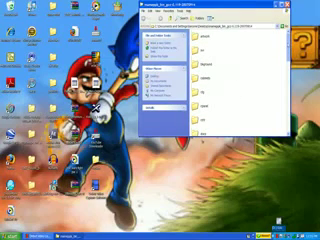
pyautogui.scroll(-1, 230, 90)
pyautogui.scroll(-1, 230, 90)
pyautogui.scroll(-3, 230, 90)
pyautogui.scroll(-1, 230, 90)
pyautogui.scroll(-1, 230, 90)
pyautogui.scroll(-1, 230, 90)
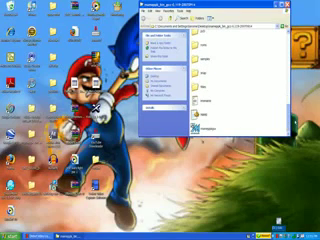
pyautogui.scroll(-1, 230, 90)
pyautogui.scroll(2, 230, 90)
pyautogui.scroll(2, 230, 90)
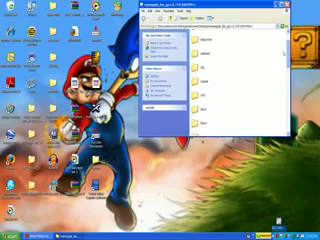
pyautogui.scroll(1, 230, 90)
pyautogui.scroll(-2, 230, 90)
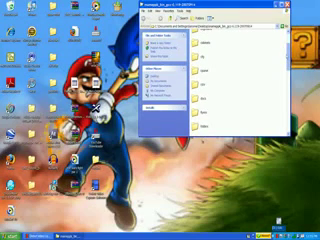
pyautogui.scroll(-2, 230, 90)
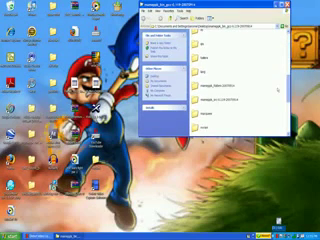
pyautogui.scroll(-1, 230, 90)
pyautogui.scroll(-1, 230, 90)
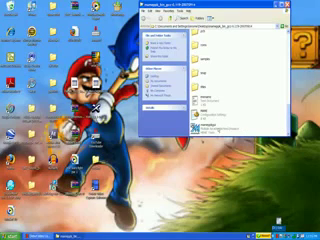
pyautogui.click(218, 126)
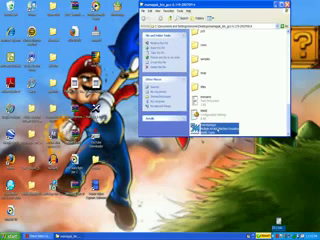
# - Launch the mameppk executable to start MAME Plus
pyautogui.doubleClick(218, 126)
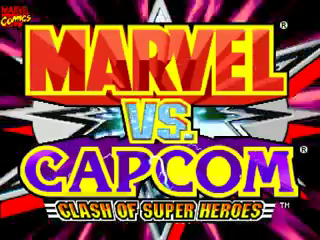
# - Bring up the in-game menu and review this game's player 1 control mappings
pyautogui.press('Tab')
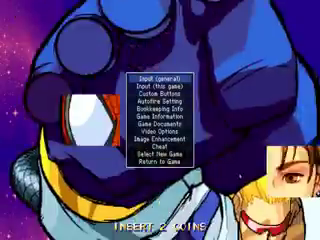
pyautogui.press('Down')
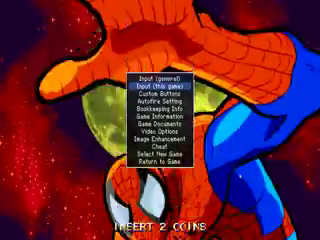
pyautogui.press('Return')
pyautogui.press('Down')
pyautogui.press('Down')
pyautogui.press('Down')
pyautogui.press('Down')
pyautogui.press('Down')
pyautogui.press('Down')
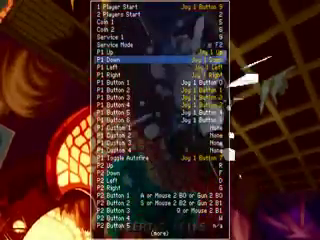
pyautogui.press('Down')
pyautogui.press('Down')
pyautogui.press('Down')
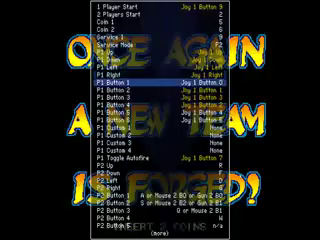
pyautogui.press('Down')
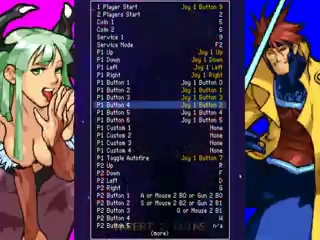
pyautogui.press('Down')
pyautogui.press('Down')
pyautogui.press('Down')
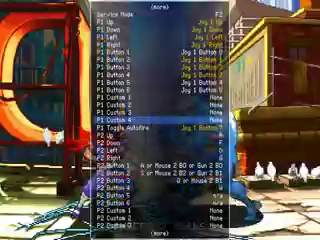
# - Back out of the input mappings and close the menu to resume the game
pyautogui.press('Escape')
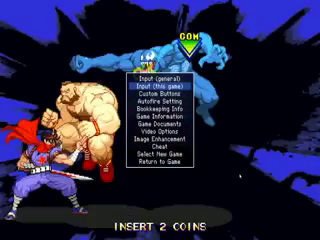
pyautogui.press('Up')
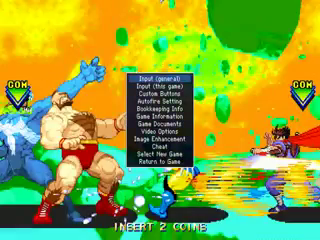
pyautogui.press('Tab')
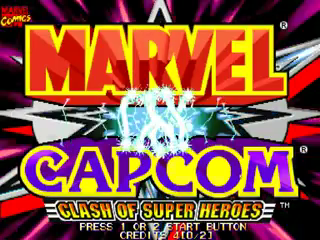
pyautogui.press('5')
pyautogui.press('5')
pyautogui.press('5')
pyautogui.press('5')
pyautogui.press('5')
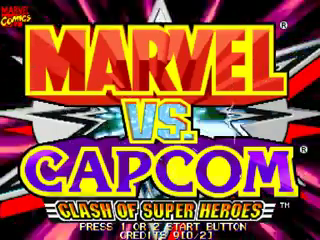
# - Insert a credit, start a one-player game, and preview Spider-Man, Venom, Hulk and Jin
pyautogui.press('1')
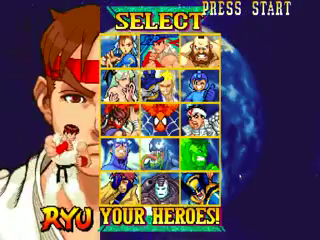
pyautogui.press('Right')
pyautogui.press('Down')
pyautogui.press('Down')
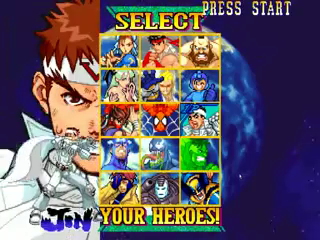
pyautogui.press('Left')
pyautogui.press('Down')
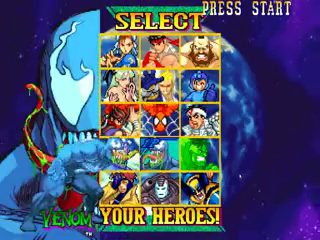
pyautogui.press('Right')
pyautogui.press('Left')
pyautogui.press('Right')
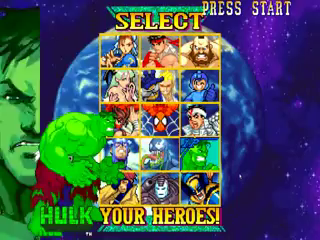
pyautogui.press('Up')
pyautogui.press('Left')
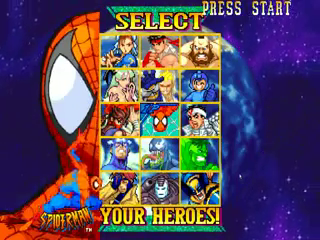
pyautogui.press('Right')
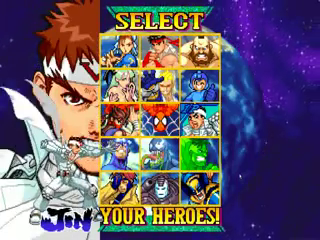
# - Keep browsing the roster around Hulk and Venom, heading toward Wolverine
pyautogui.press('Left')
pyautogui.press('Right')
pyautogui.press('Down')
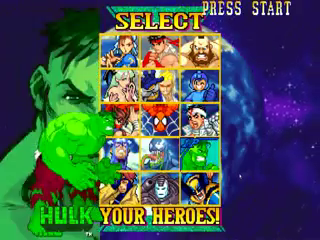
pyautogui.press('Up')
pyautogui.press('Down')
pyautogui.press('Down')
pyautogui.press('Up')
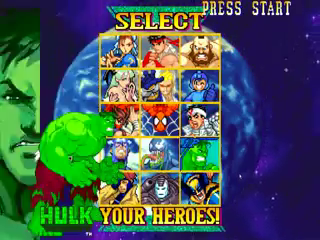
pyautogui.press('Left')
pyautogui.press('Right')
pyautogui.press('Left')
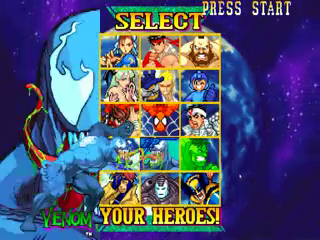
pyautogui.press('Down')
pyautogui.press('Right')
pyautogui.press('Right')
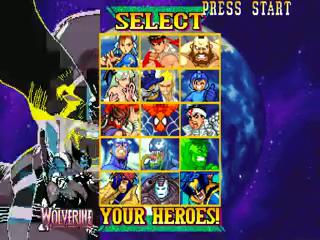
# - Pick Gambit and Wolverine, then accept partner, mode and speed to reach Stage 01
pyautogui.press('Left')
pyautogui.press('Up')
pyautogui.press('Up')
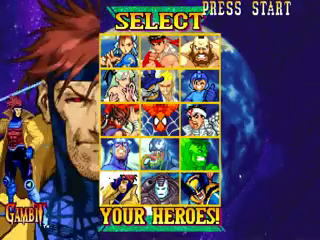
pyautogui.press('Up')
pyautogui.press('Right')
pyautogui.press('Down')
pyautogui.press('Down')
pyautogui.press('Down')
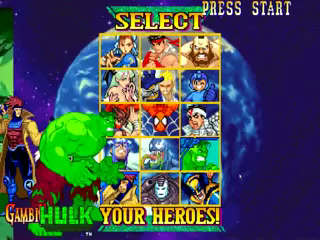
pyautogui.press('Down')
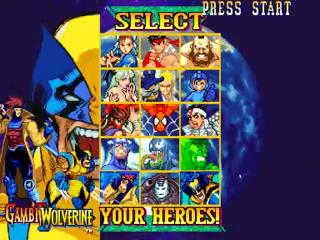
pyautogui.press('Return')
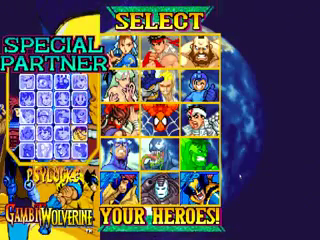
pyautogui.press('Return')
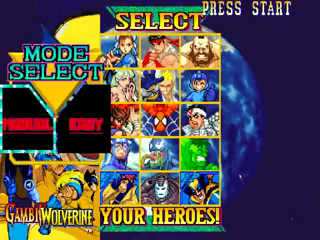
pyautogui.press('Return')
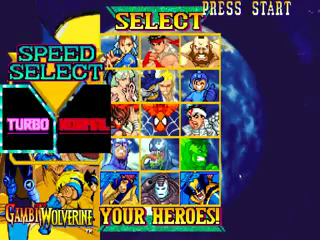
pyautogui.press('Return')
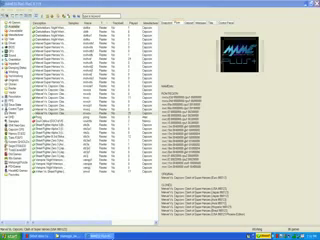
# - Bring a file folder window up over the MAME Plus game list
pyautogui.hotkey('alt', 'Tab')
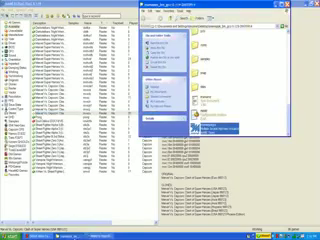